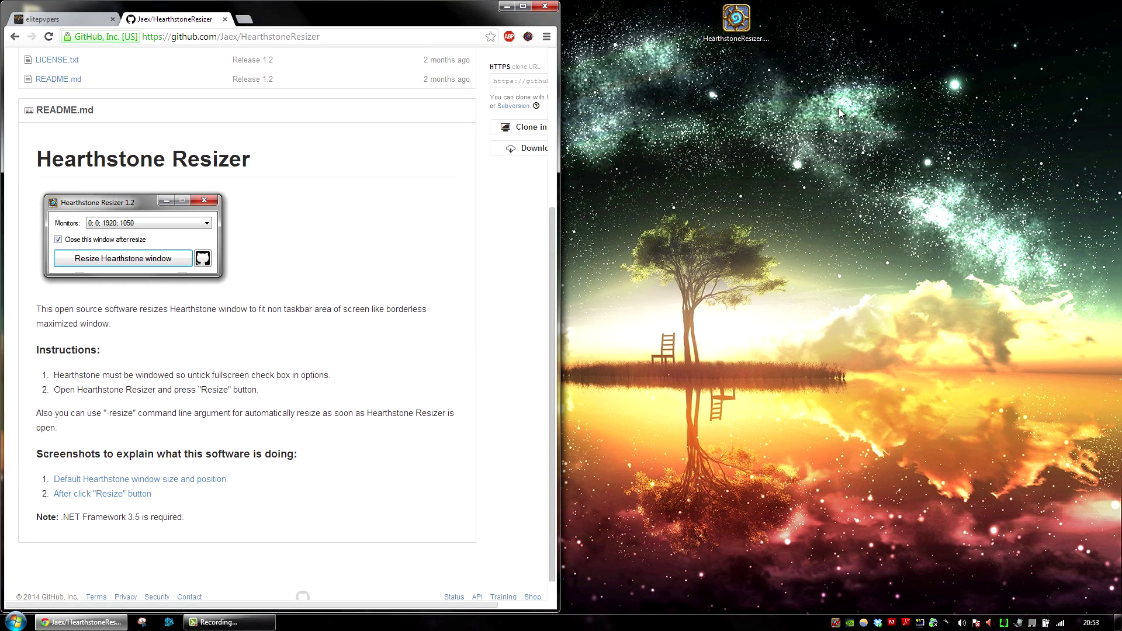
{"action": "scroll", "coordinate": [455, 262], "scroll_direction": "up", "scroll_amount": 3}
{"action": "scroll", "coordinate": [461, 308], "scroll_direction": "up", "scroll_amount": 2}
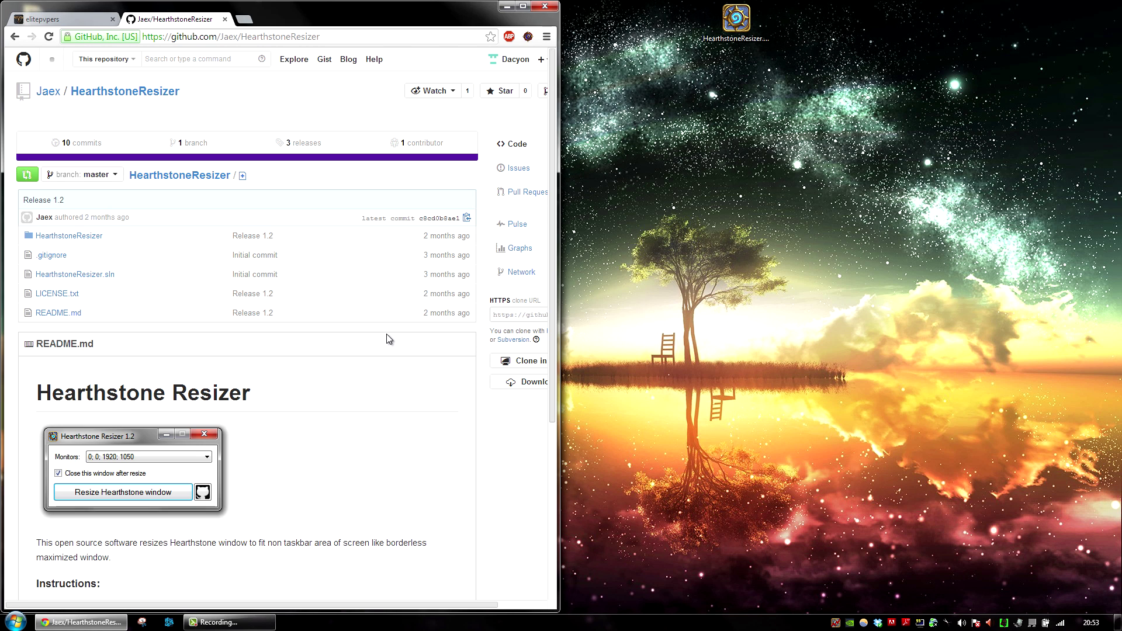
{"action": "scroll", "coordinate": [387, 333], "scroll_direction": "down", "scroll_amount": 2}
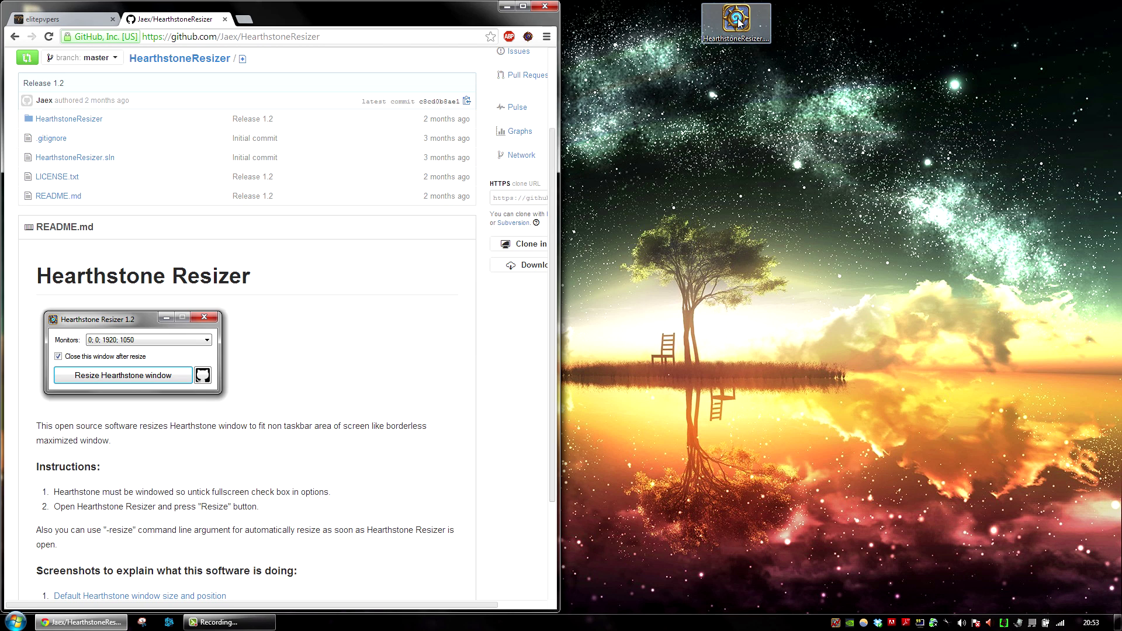
Launch Hearthstone Resizer from its desktop icon and move its window aside.
{"action": "double_click", "coordinate": [739, 23]}
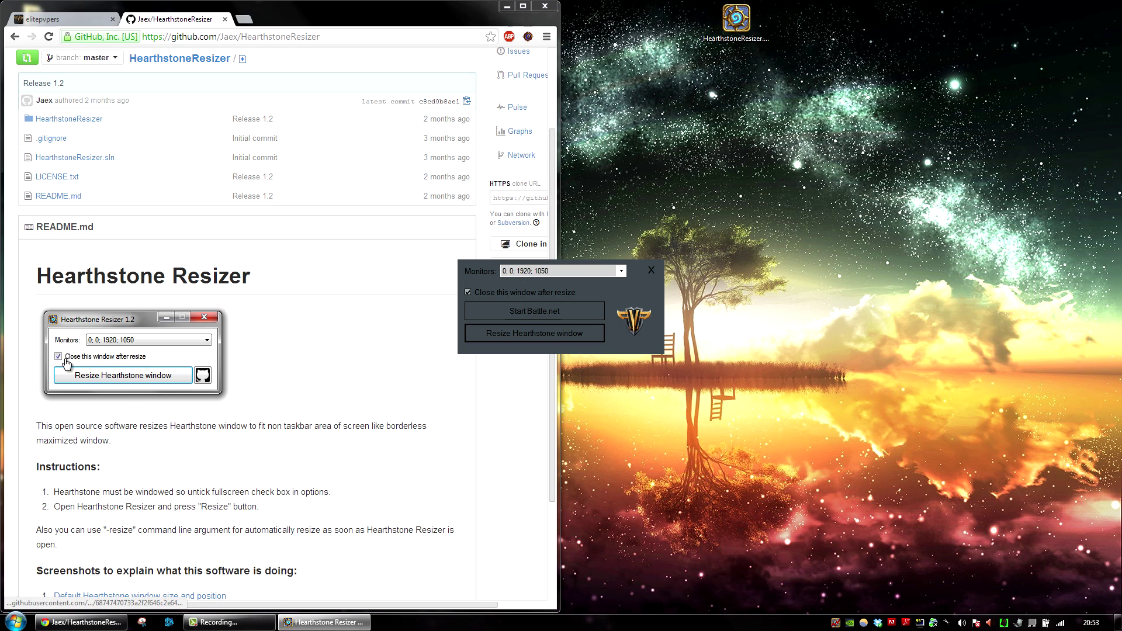
{"action": "left_click_drag", "start_coordinate": [576, 278], "coordinate": [761, 219]}
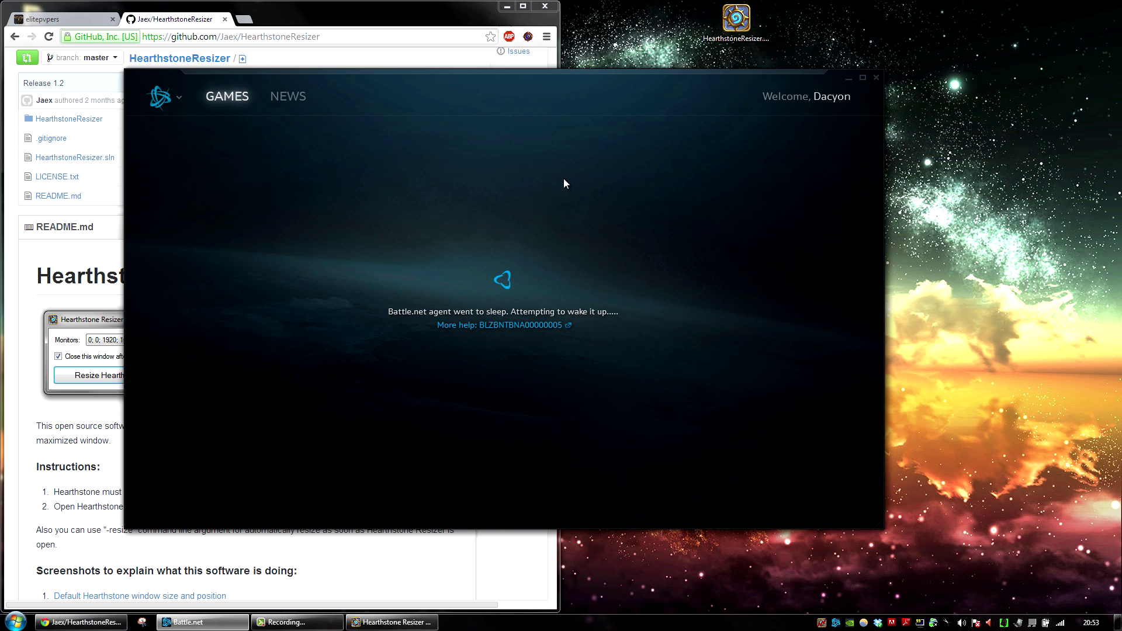
Arrange the Battle.net and Resizer windows, then start Hearthstone with PLAY.
{"action": "left_click_drag", "start_coordinate": [536, 105], "coordinate": [714, 126]}
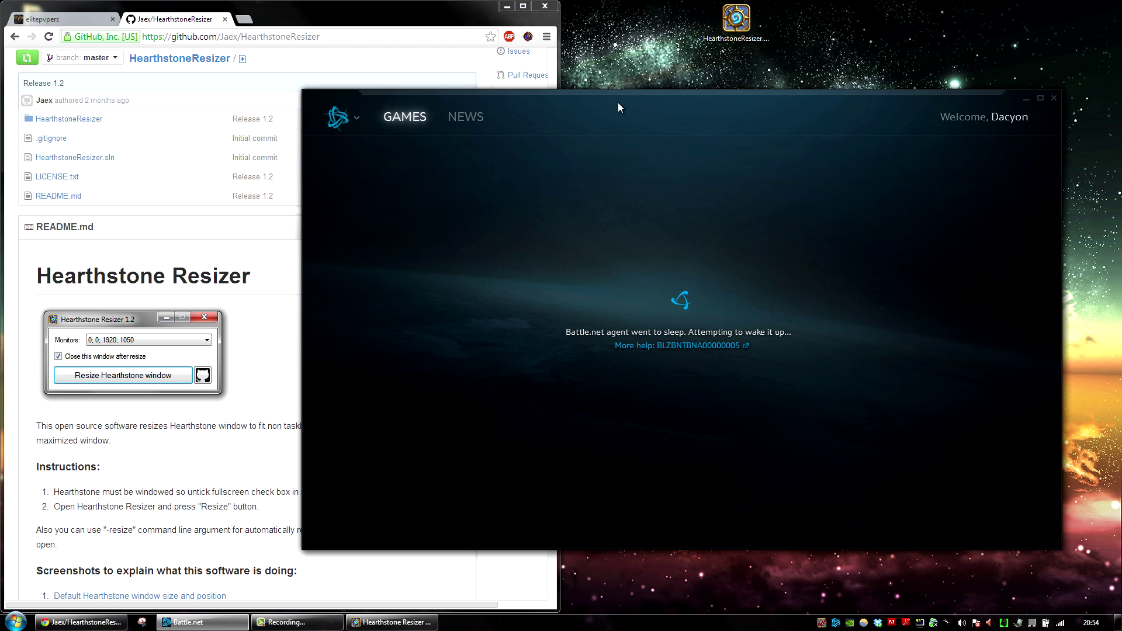
{"action": "left_click_drag", "start_coordinate": [618, 102], "coordinate": [410, 266]}
{"action": "left_click_drag", "start_coordinate": [789, 210], "coordinate": [1022, 44]}
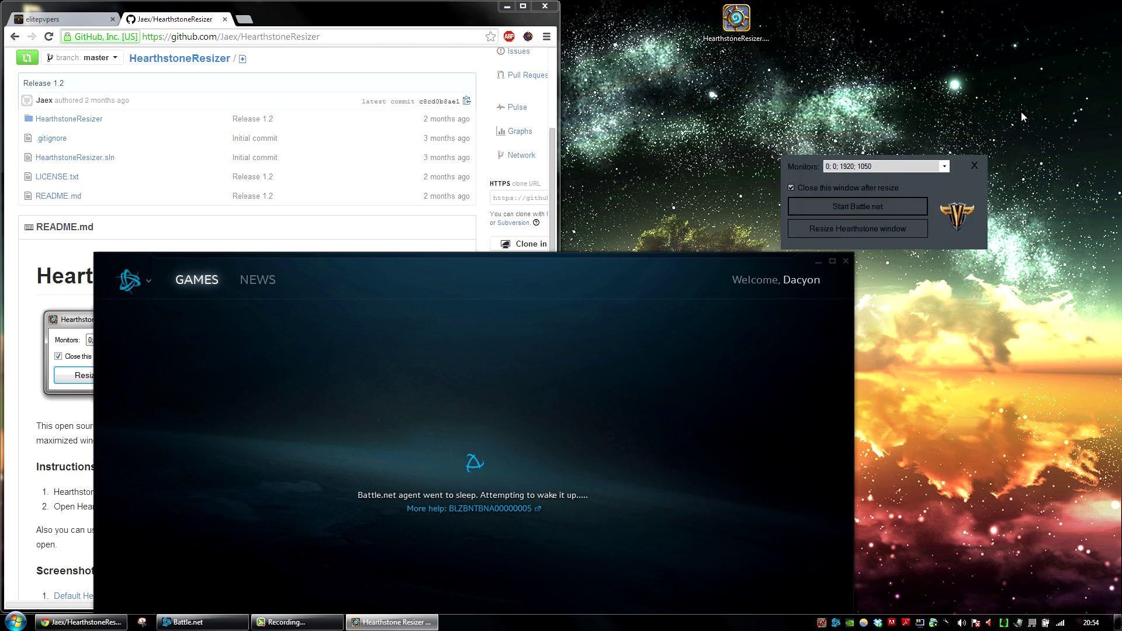
{"action": "mouse_move", "coordinate": [682, 264]}
{"action": "left_mouse_down"}
{"action": "mouse_move", "coordinate": [694, 117]}
{"action": "mouse_move", "coordinate": [673, 105]}
{"action": "left_mouse_up"}
{"action": "left_click", "coordinate": [309, 508]}
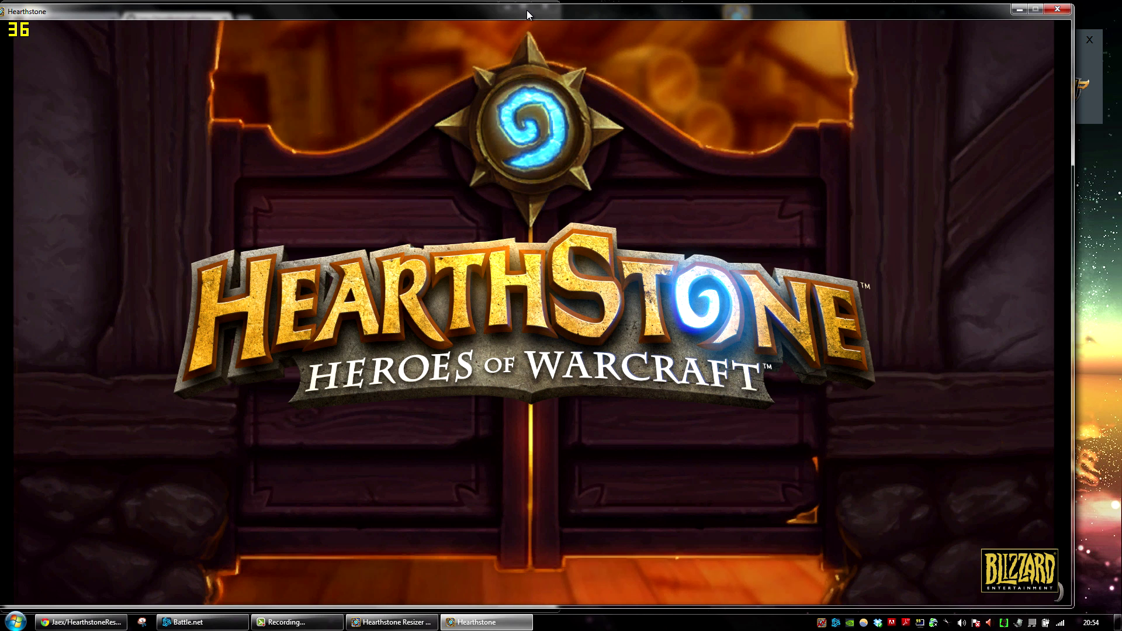
Reposition the game and Resizer windows, and dismiss Today's Quests to reach the main menu.
{"action": "left_click_drag", "start_coordinate": [526, 10], "coordinate": [543, 8]}
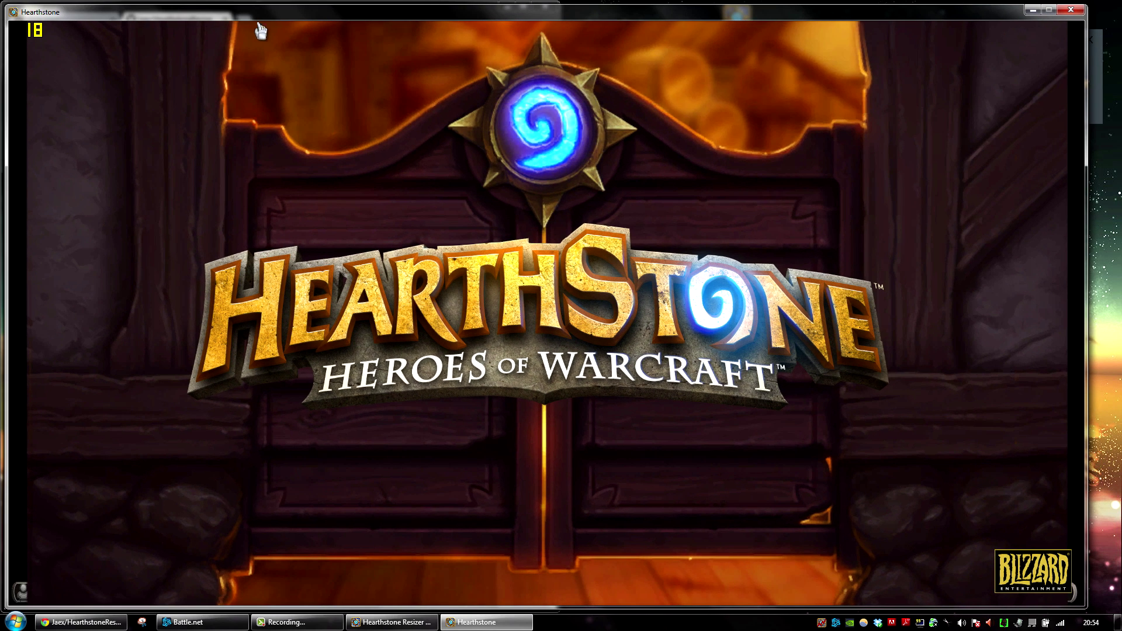
{"action": "left_click", "coordinate": [1098, 101]}
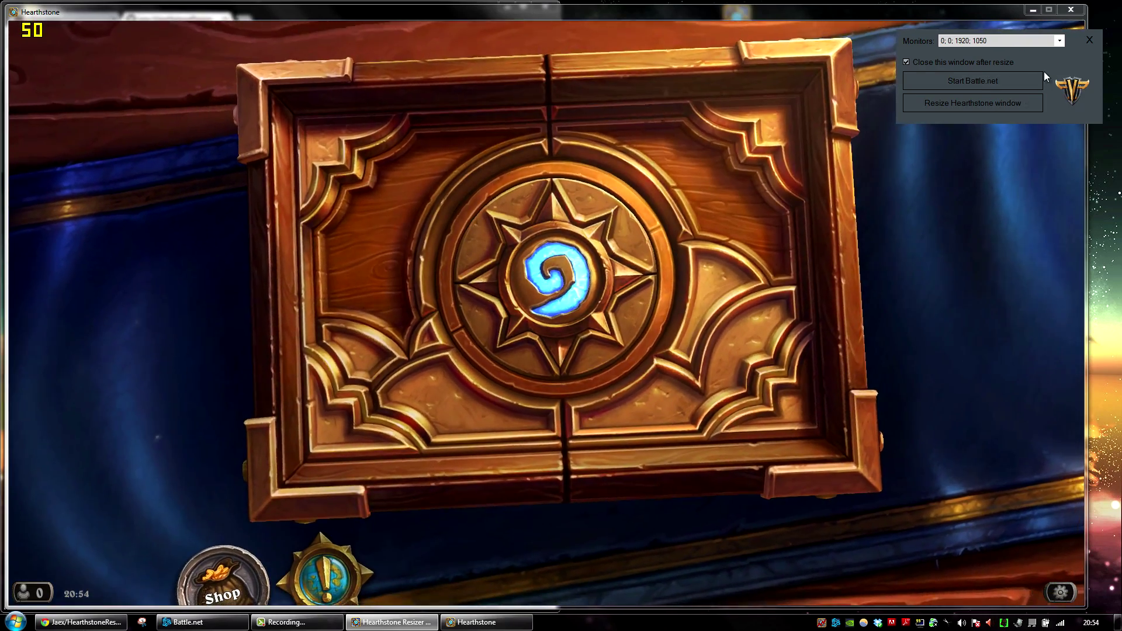
{"action": "left_click_drag", "start_coordinate": [1046, 62], "coordinate": [1055, 77]}
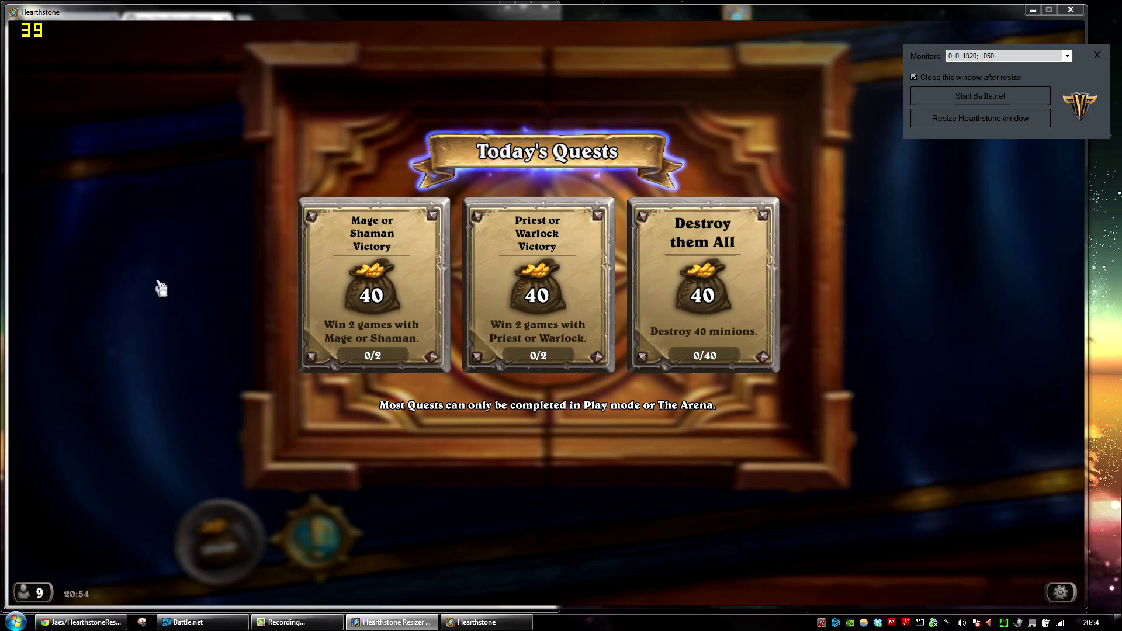
{"action": "left_click", "coordinate": [192, 393]}
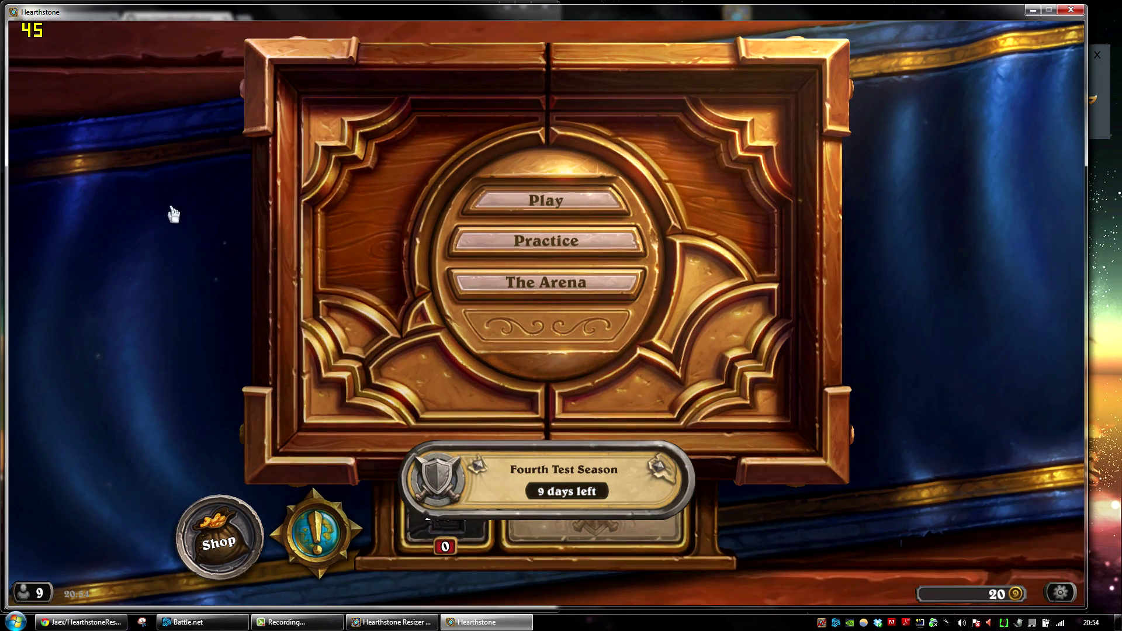
Confirm Fullscreen is off in Options (1920x1080 windowed), exit the menus, and bring the Resizer forward.
{"action": "left_click", "coordinate": [1060, 593]}
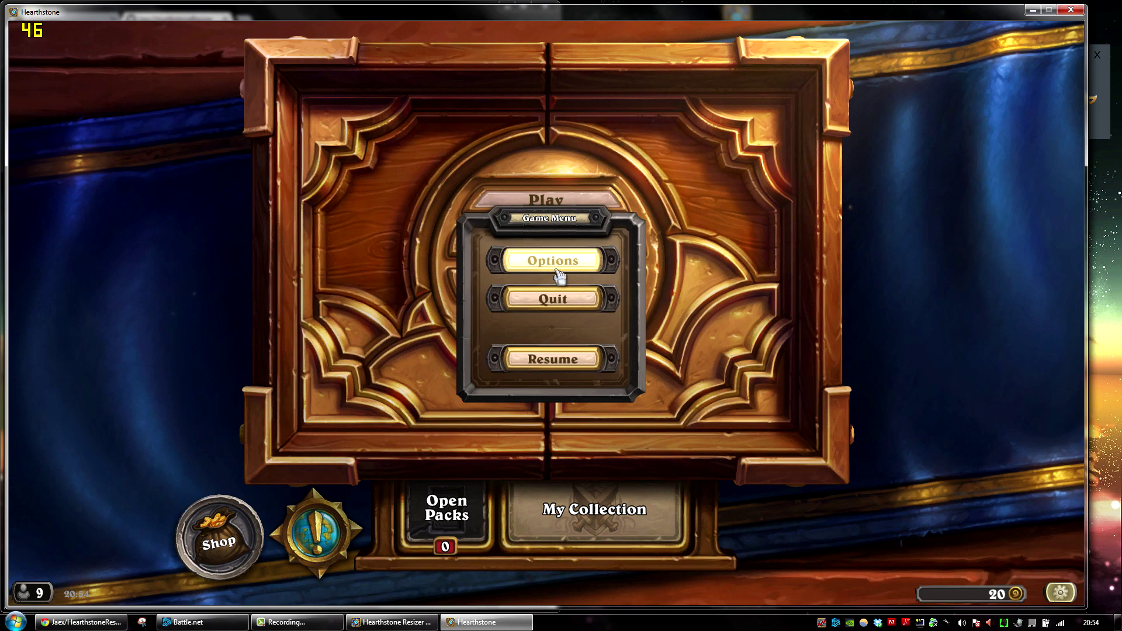
{"action": "left_click", "coordinate": [553, 260]}
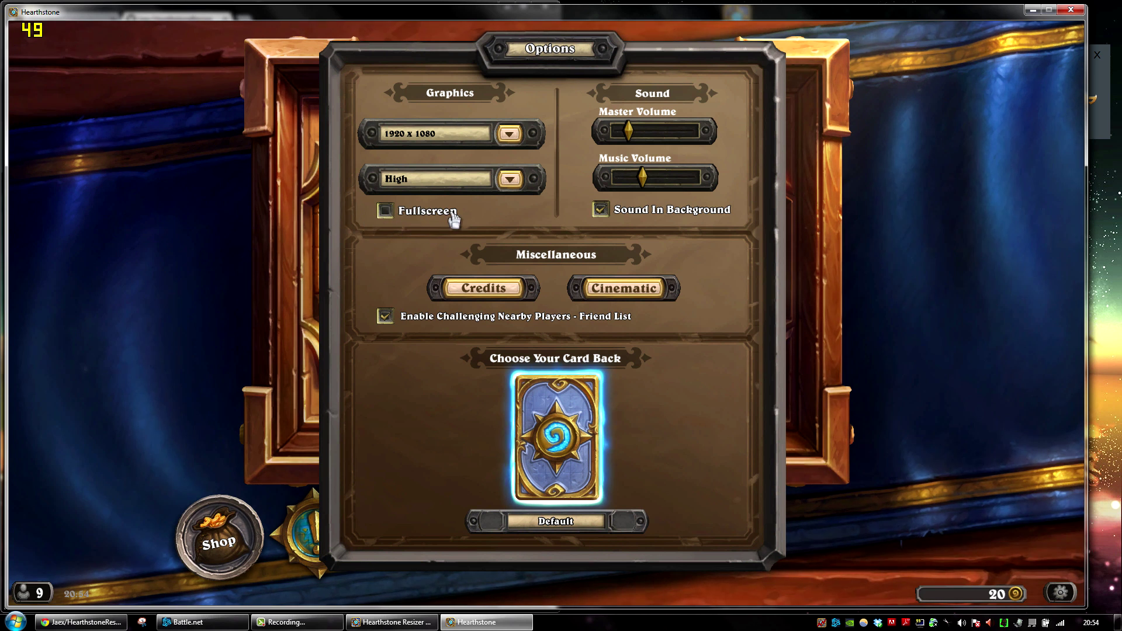
{"action": "key", "text": "Escape"}
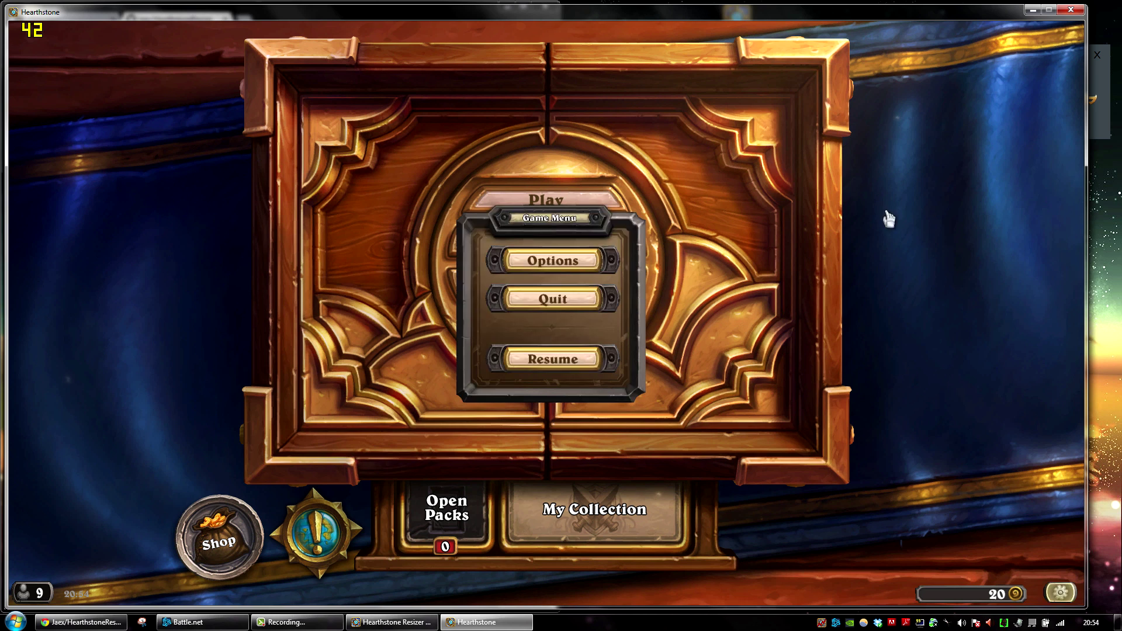
{"action": "key", "text": "Escape"}
{"action": "left_click", "coordinate": [392, 623]}
Choose the 0; 0; 1920; 1050 monitor and enable 'Close this window after resize'.
{"action": "left_click_drag", "start_coordinate": [990, 140], "coordinate": [1033, 148]}
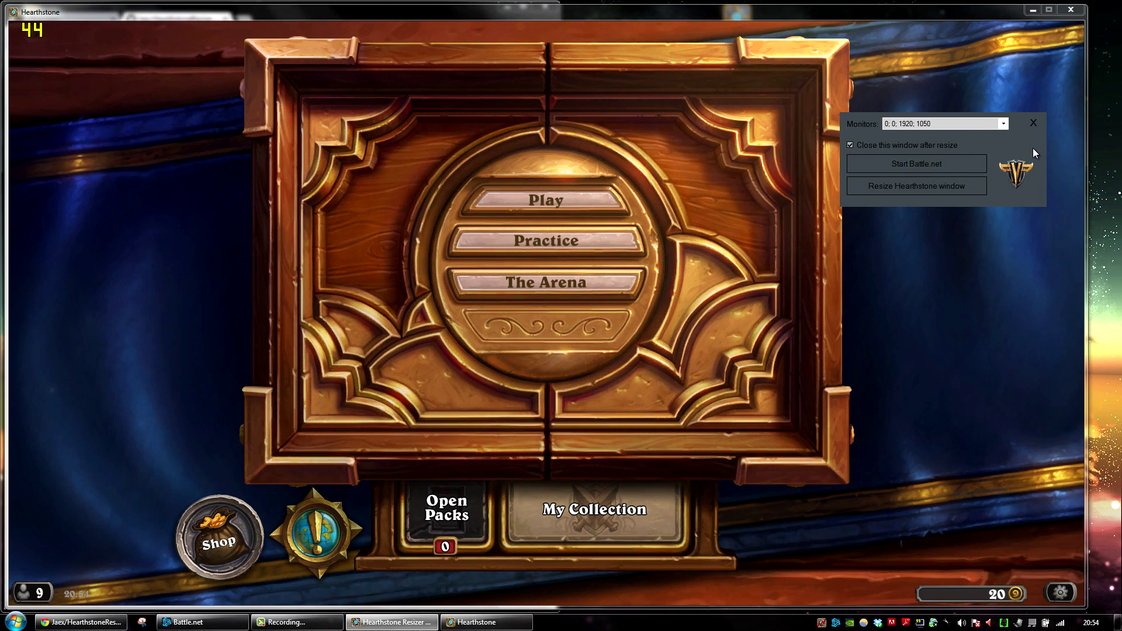
{"action": "left_click", "coordinate": [991, 127]}
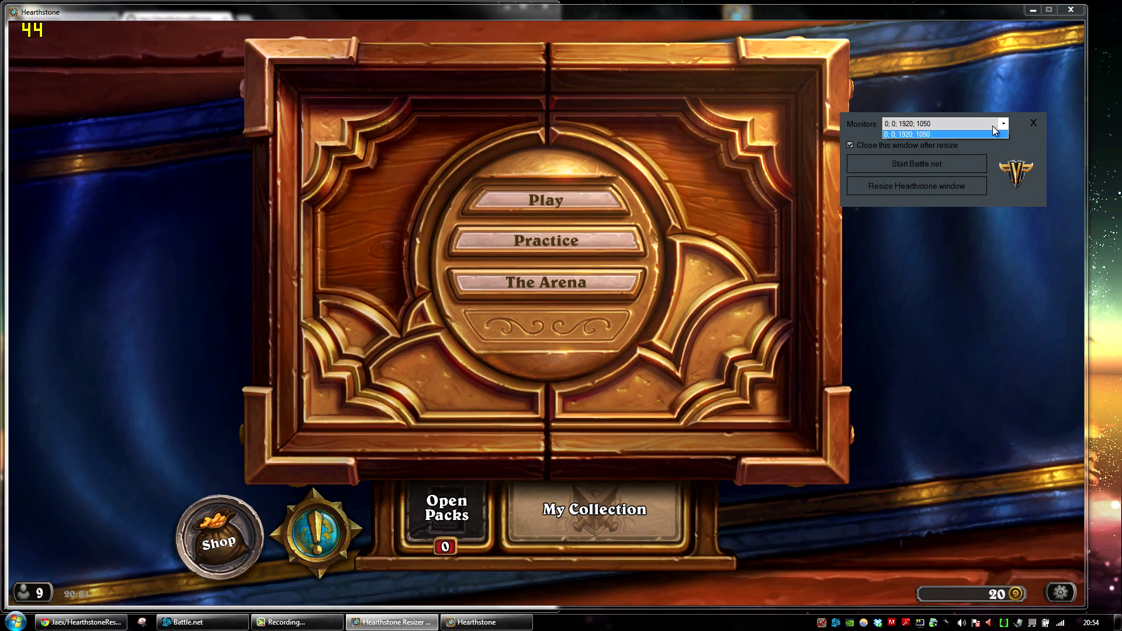
{"action": "left_click", "coordinate": [947, 133]}
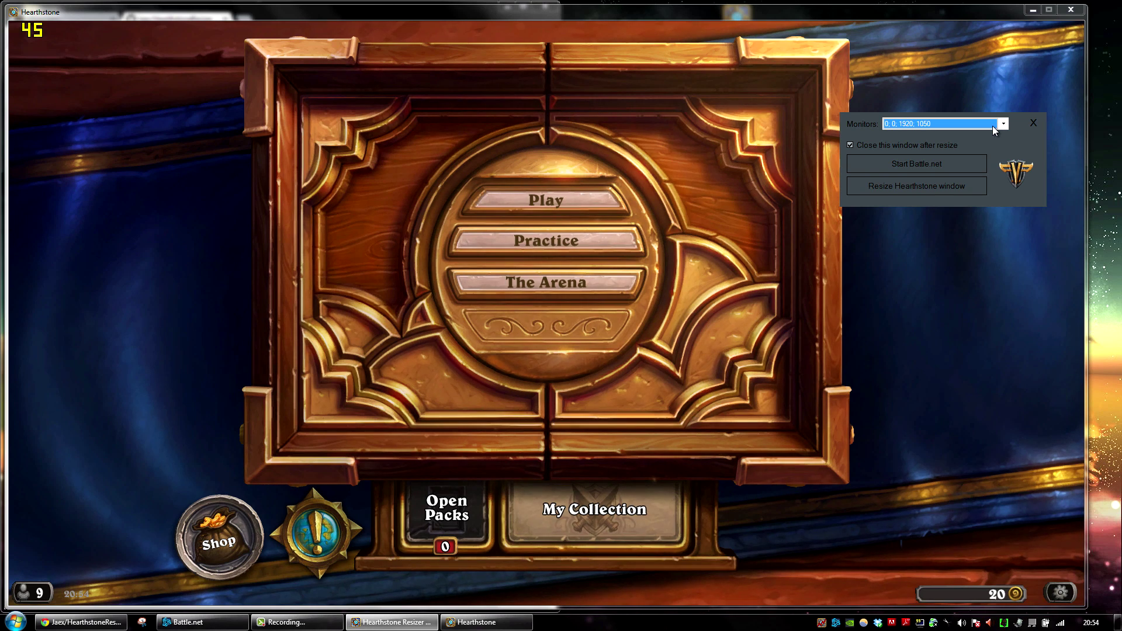
{"action": "left_click", "coordinate": [849, 144]}
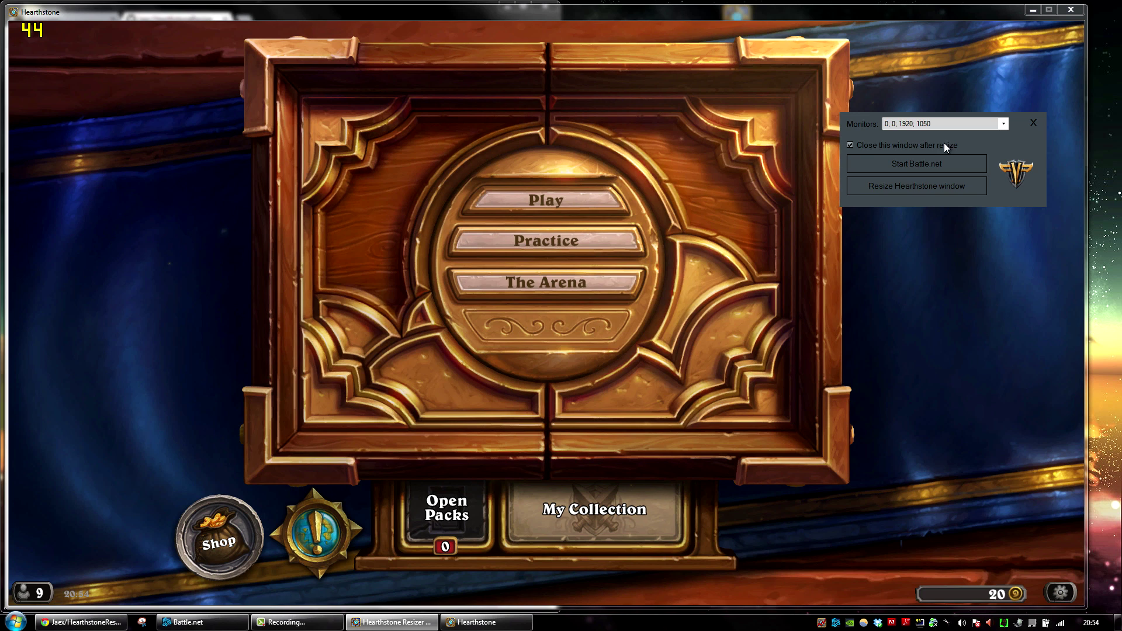
{"action": "left_click_drag", "start_coordinate": [948, 140], "coordinate": [997, 146]}
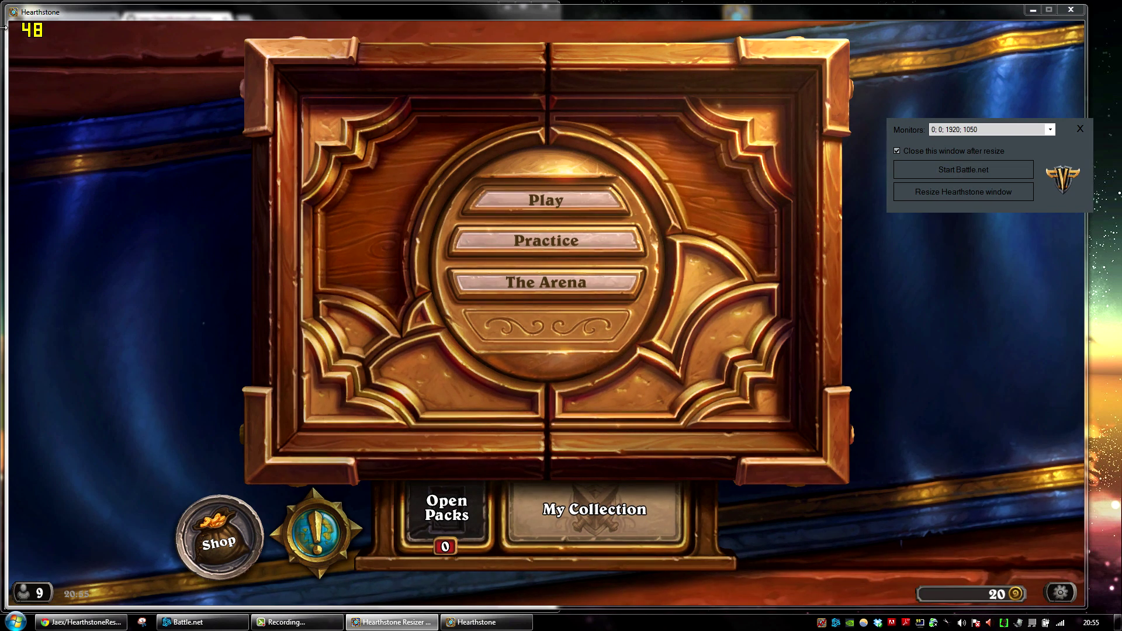
Resize Hearthstone to a borderless full-screen window and bring the Chrome GitHub page on top.
{"action": "left_click", "coordinate": [973, 192]}
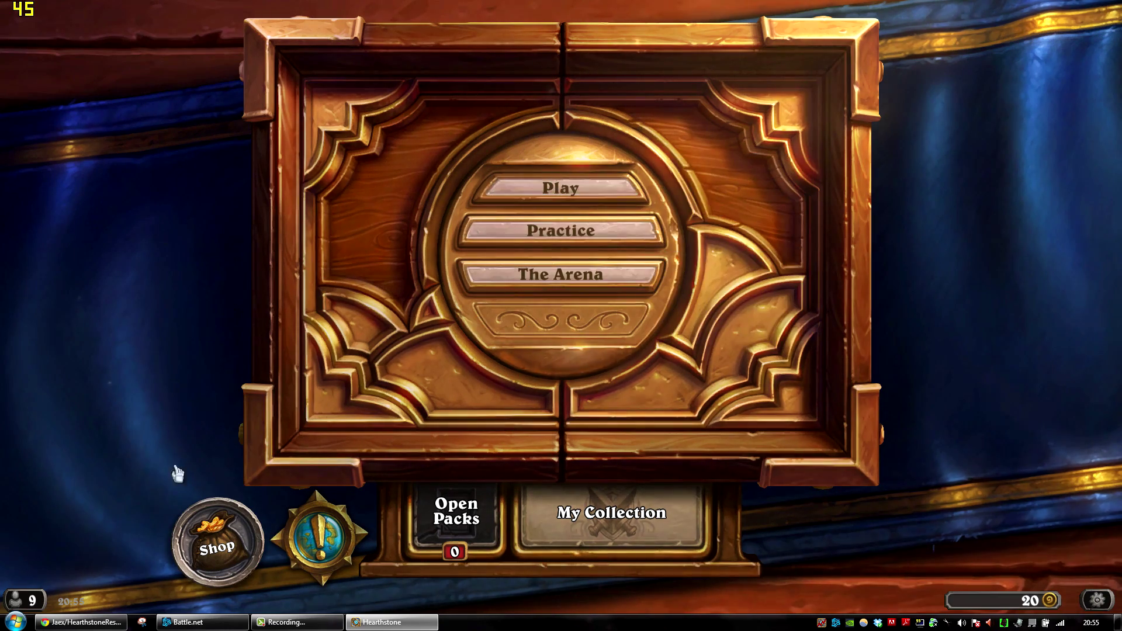
{"action": "left_click", "coordinate": [79, 622]}
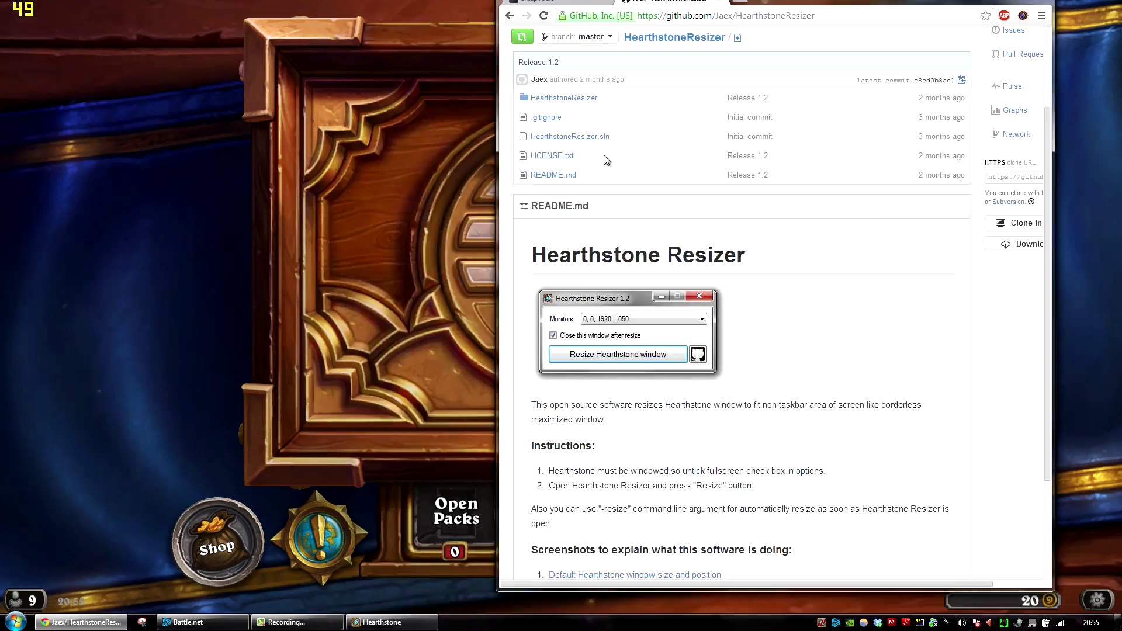